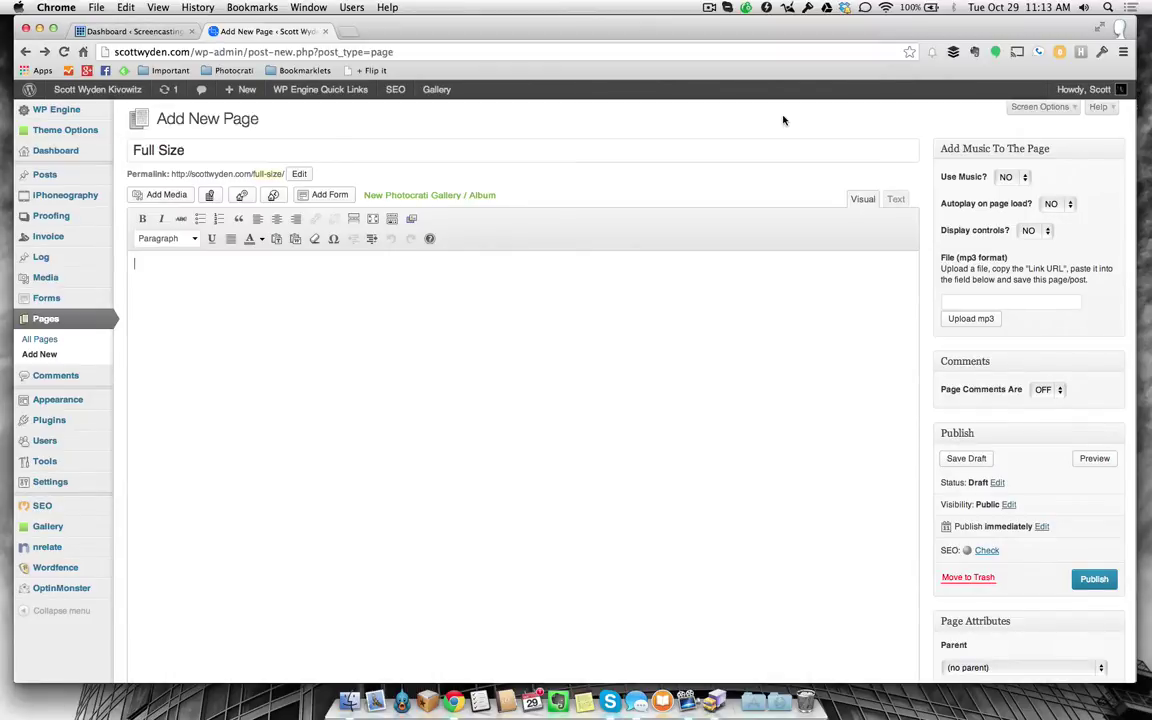
- Insert a NextGEN Pro Slideshow gallery using the Home gallery as its source
{"action": "left_click", "coordinate": [410, 221]}
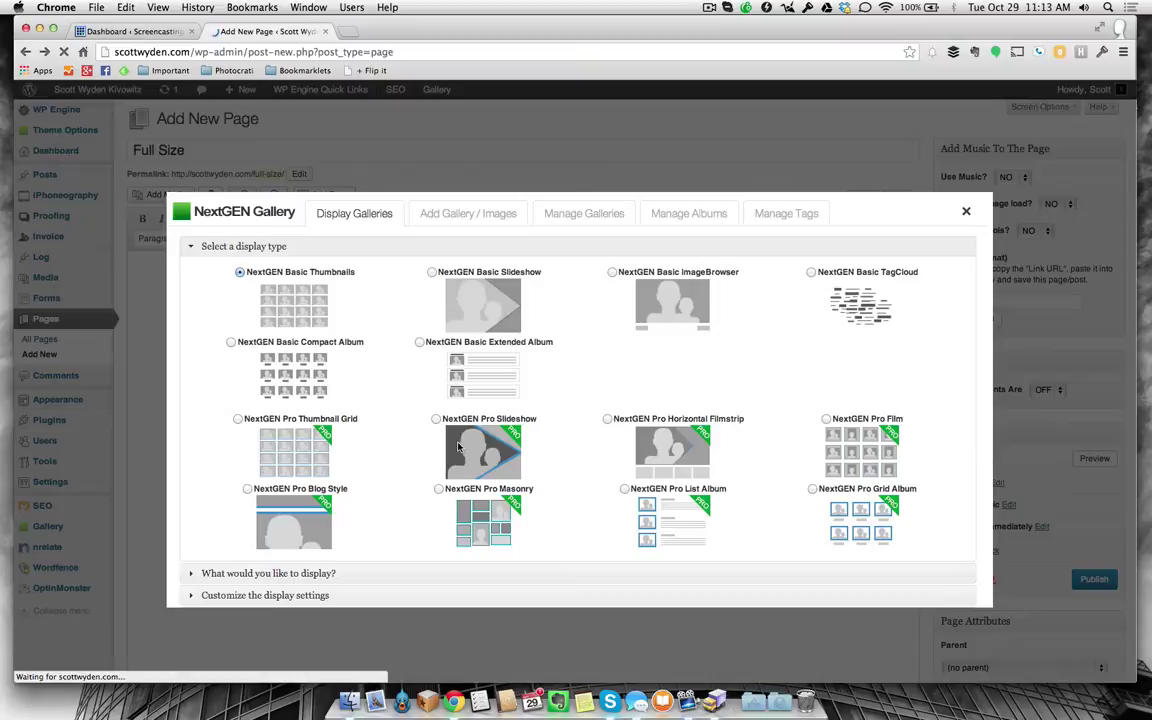
{"action": "left_click", "coordinate": [436, 420]}
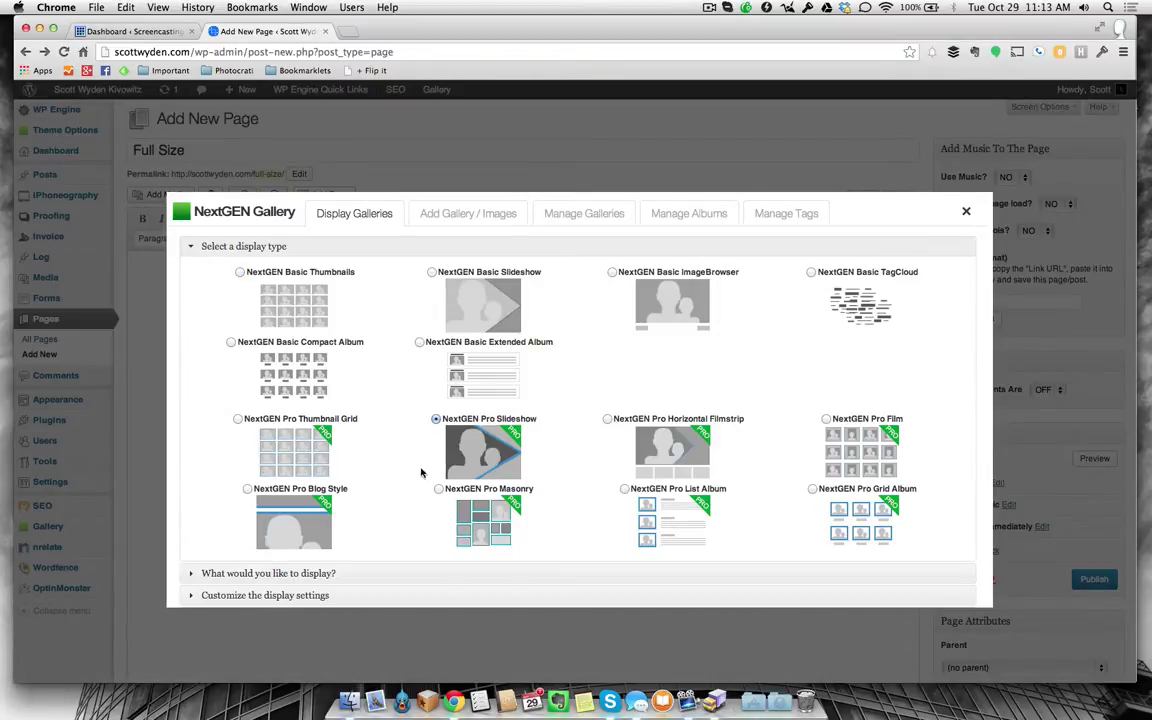
{"action": "left_click", "coordinate": [386, 573]}
{"action": "left_click", "coordinate": [396, 322]}
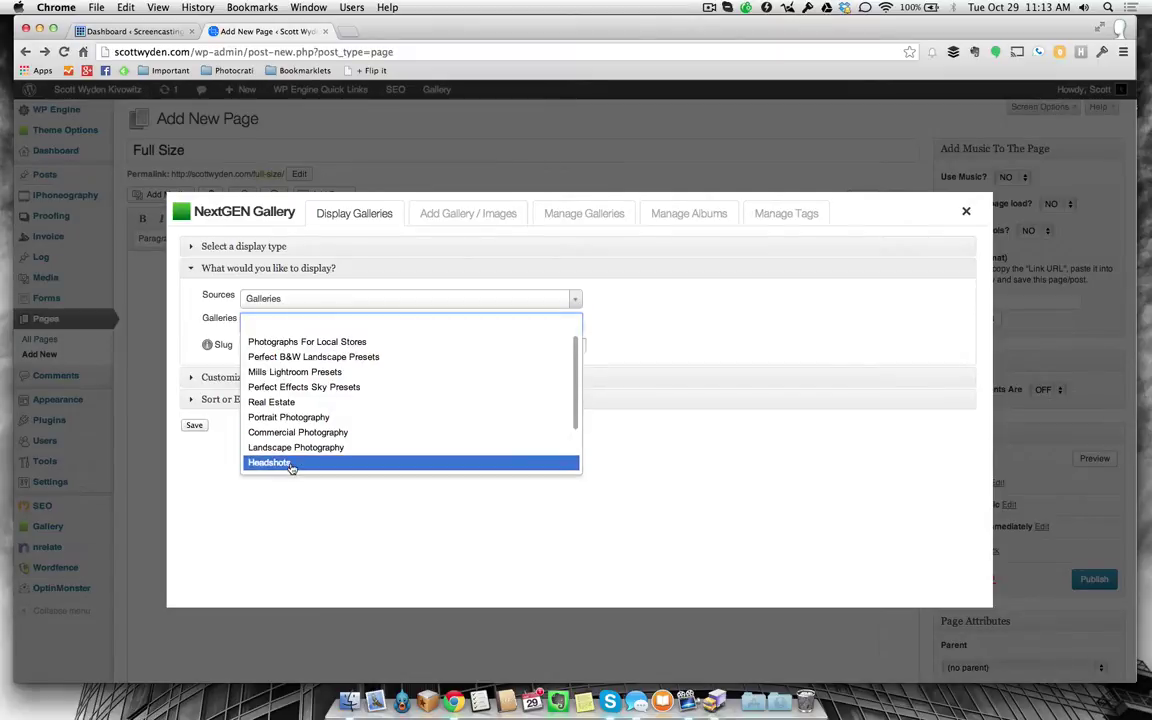
{"action": "scroll", "coordinate": [291, 465], "scroll_direction": "down", "scroll_amount": 2}
{"action": "left_click", "coordinate": [290, 434]}
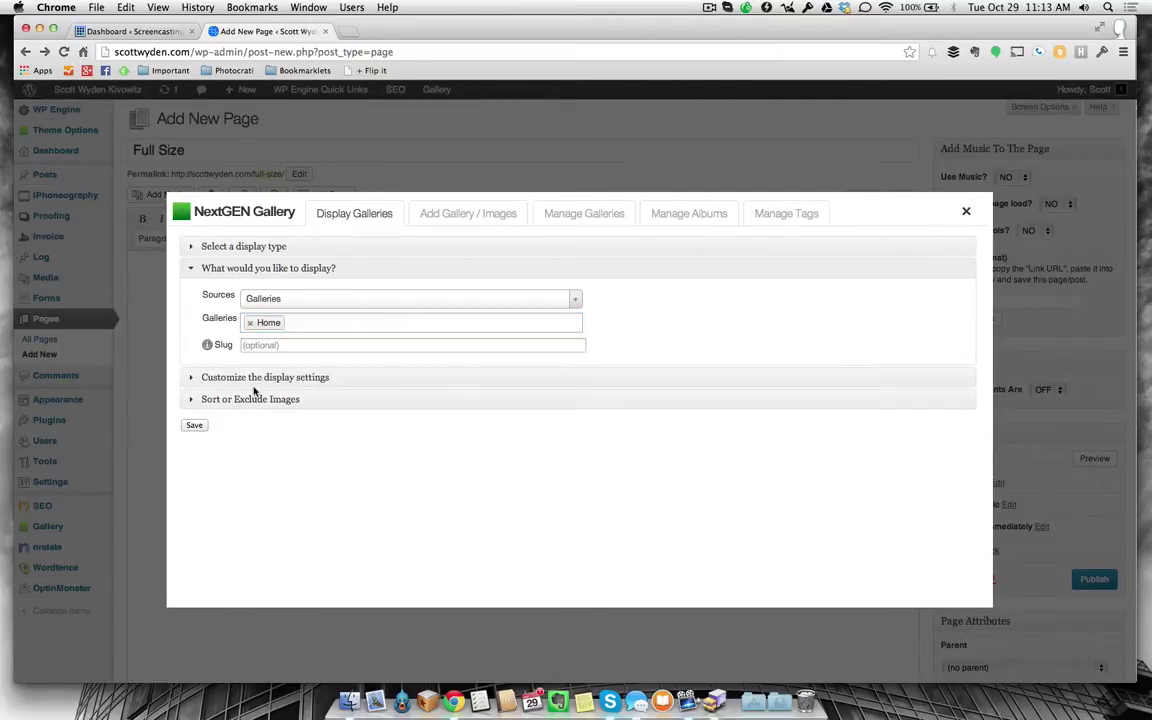
- Turn slideshow captions on, keep Display Triggers at Always, and save the gallery
{"action": "left_click", "coordinate": [257, 377]}
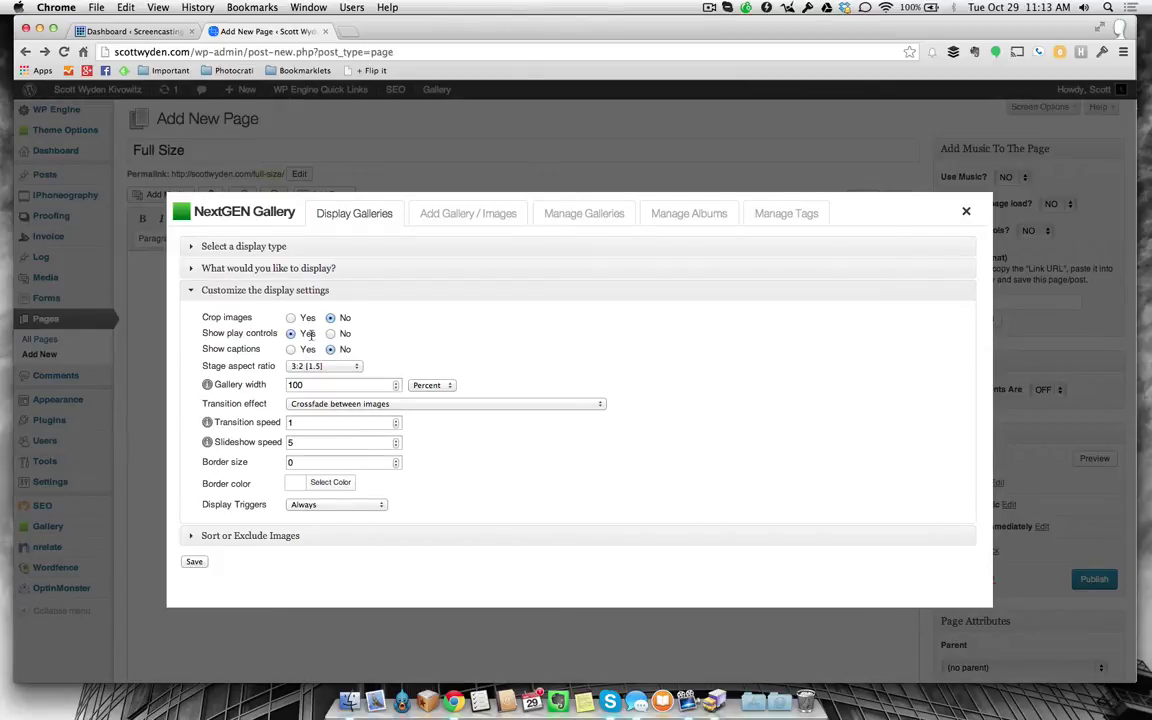
{"action": "left_click", "coordinate": [290, 349]}
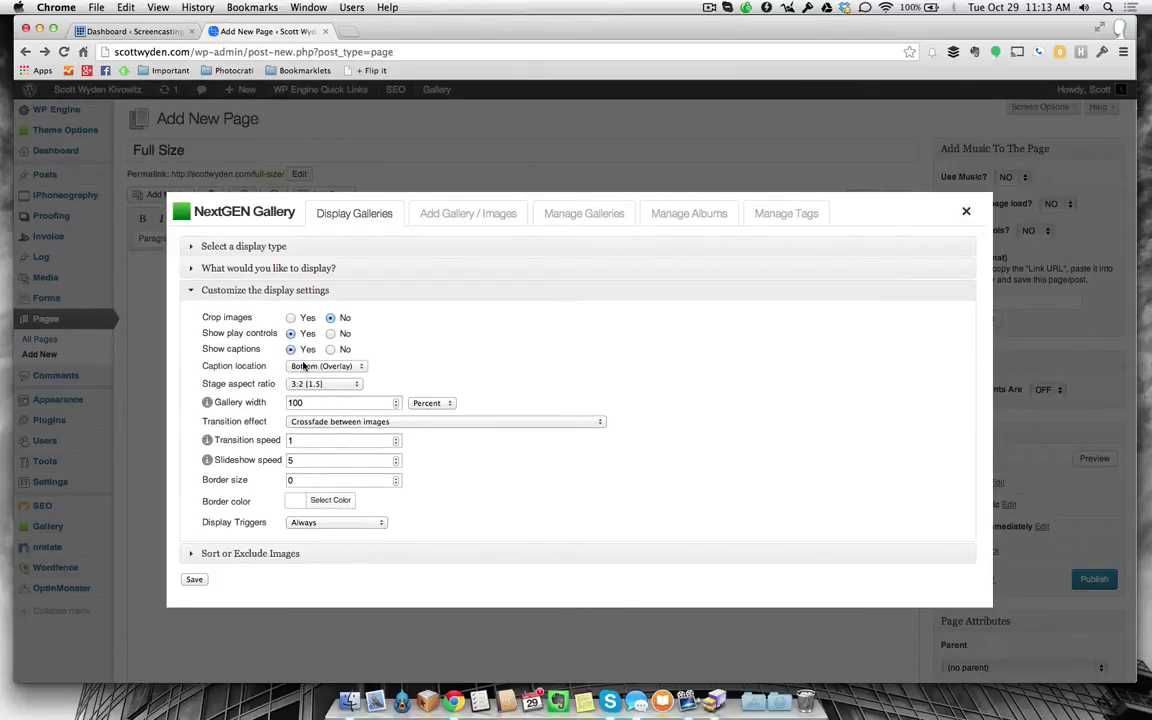
{"action": "left_click", "coordinate": [305, 522]}
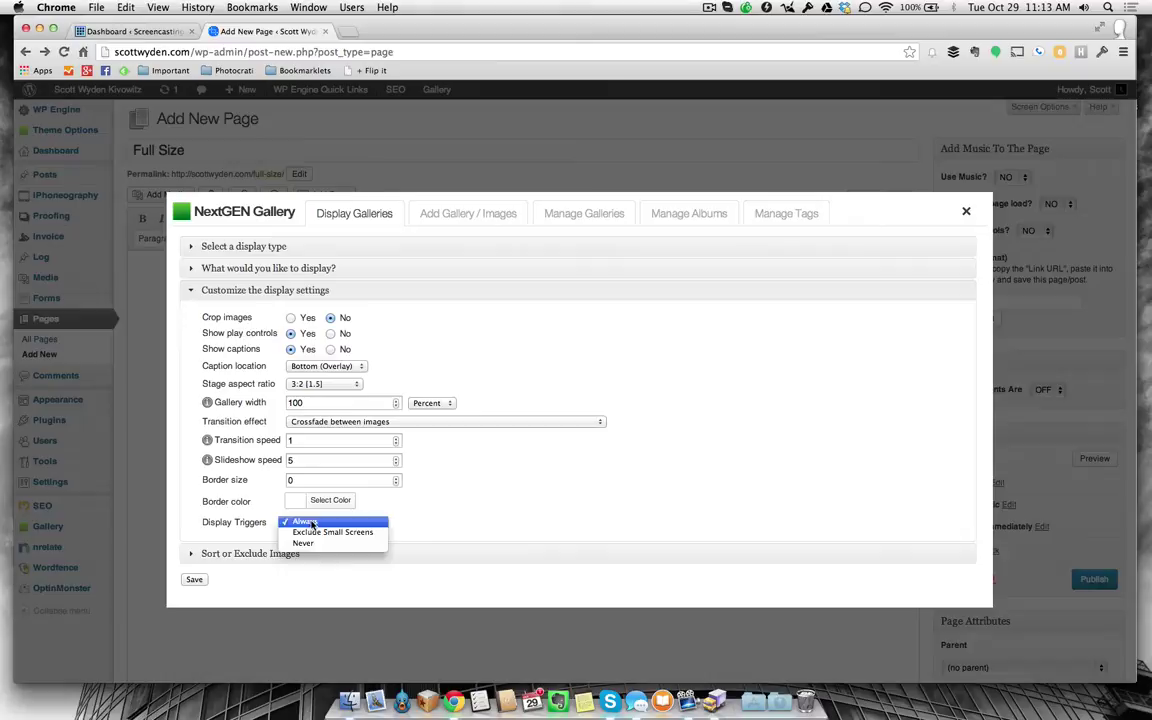
{"action": "left_click", "coordinate": [305, 525]}
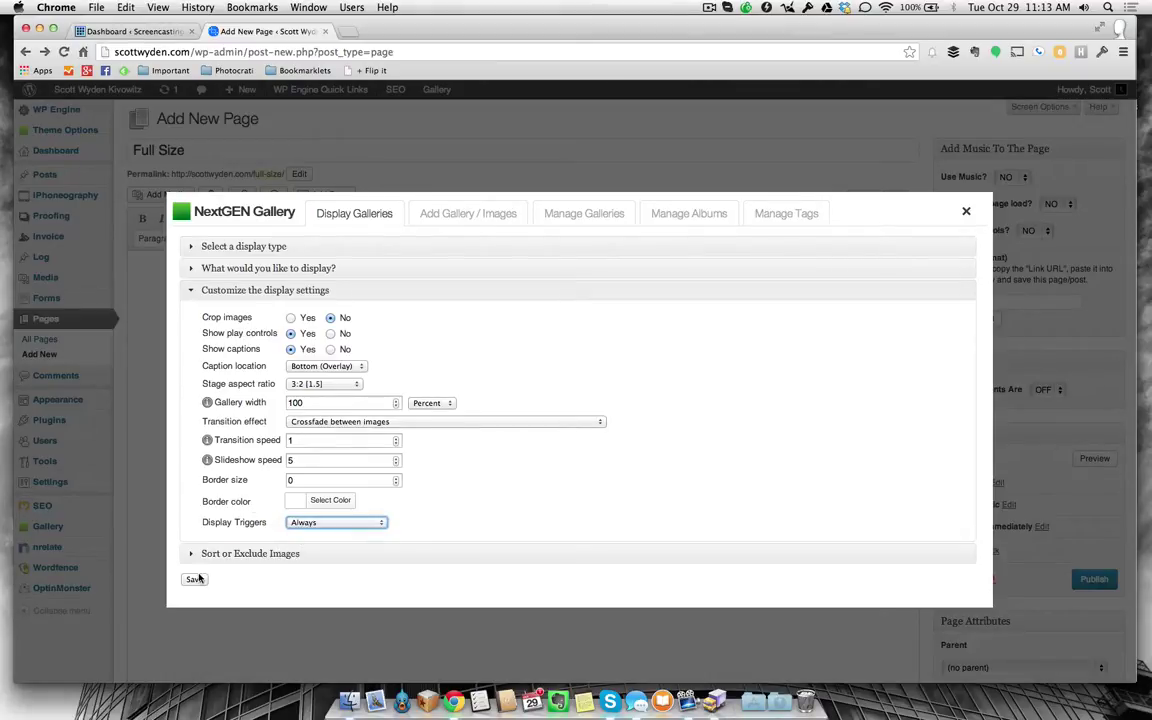
{"action": "left_click", "coordinate": [197, 579]}
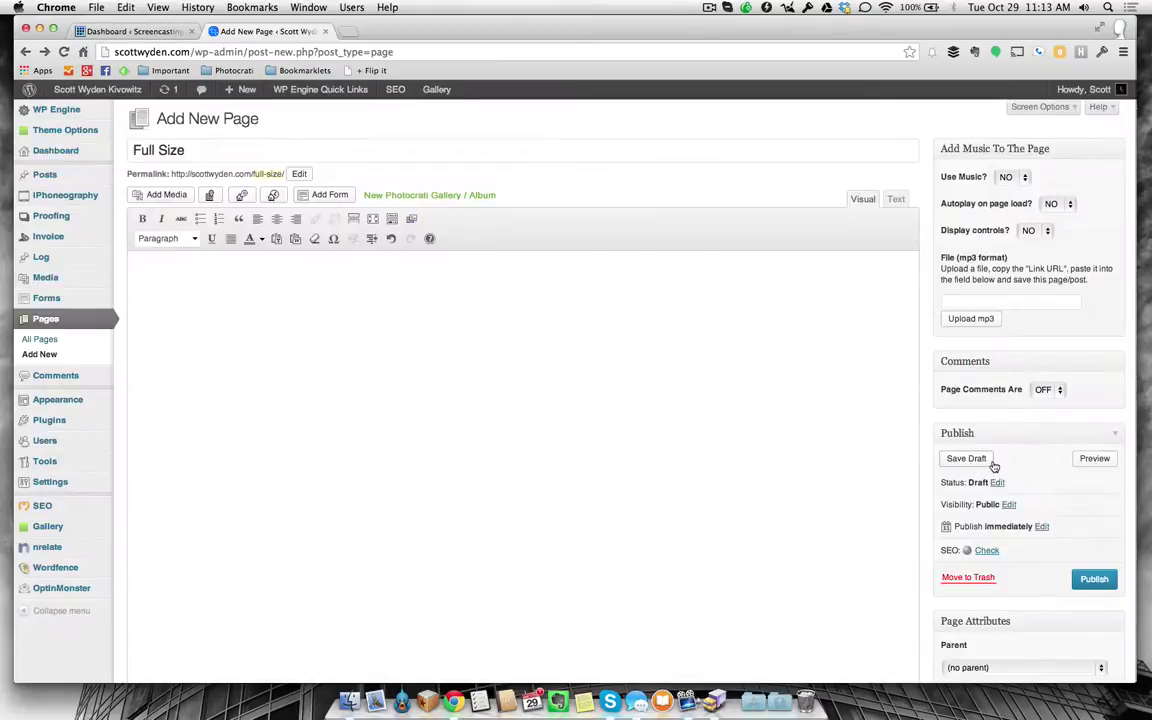
- Save the Full Size page draft and scroll the preview to watch the captioned full-width slideshow
{"action": "left_click", "coordinate": [979, 460]}
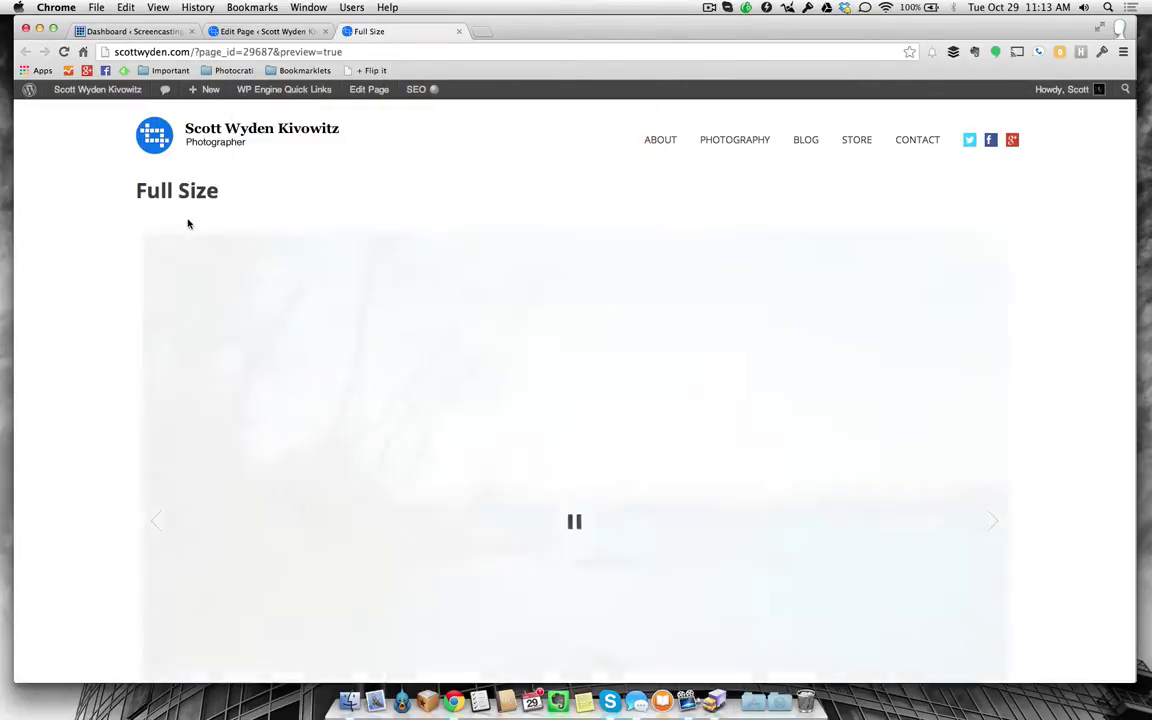
{"action": "scroll", "coordinate": [100, 318], "scroll_direction": "down", "scroll_amount": 2}
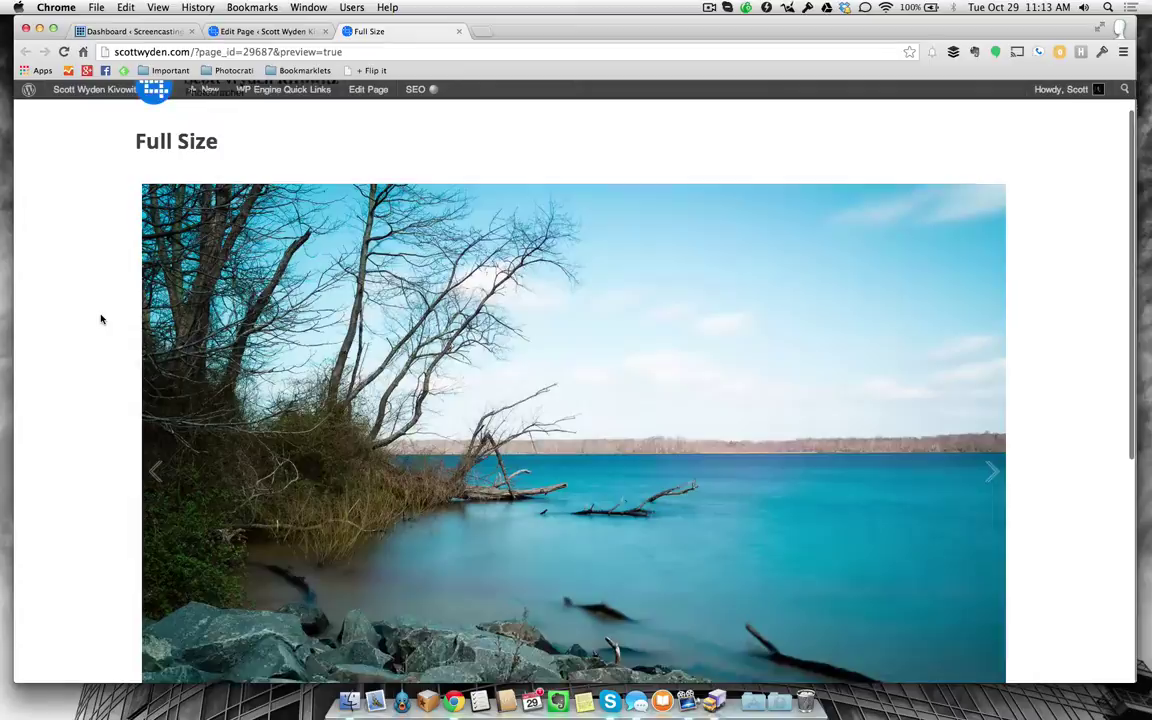
{"action": "scroll", "coordinate": [100, 318], "scroll_direction": "down", "scroll_amount": 3}
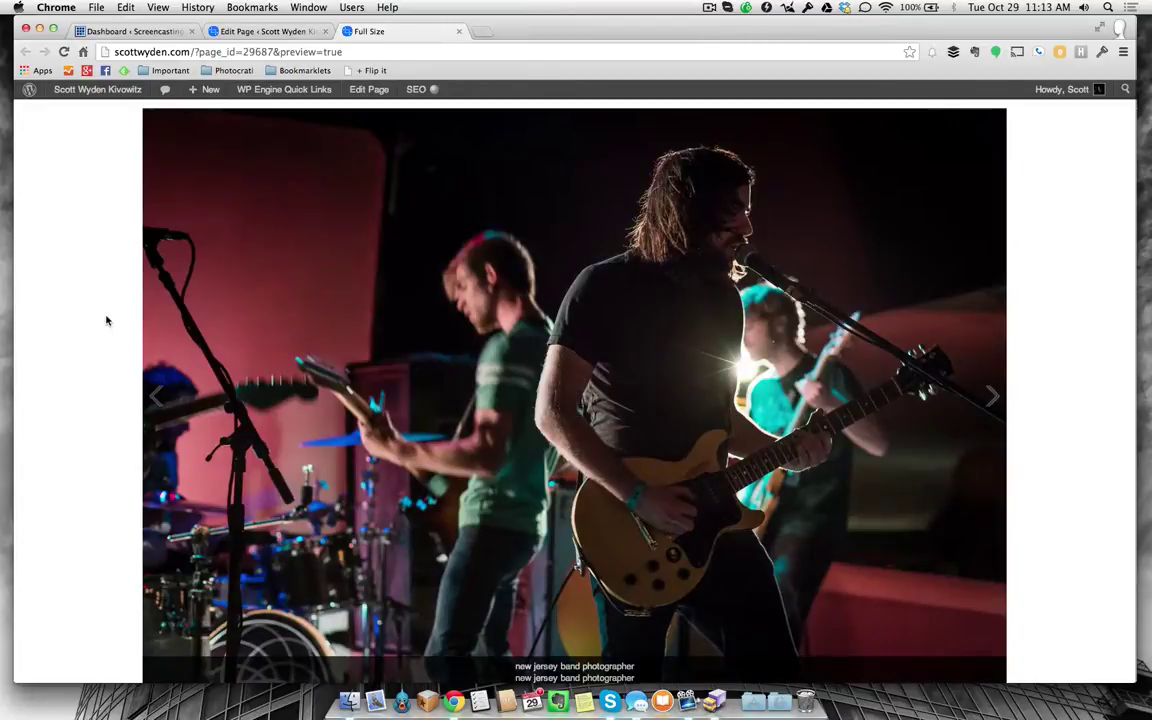
{"action": "scroll", "coordinate": [106, 319], "scroll_direction": "up", "scroll_amount": 5}
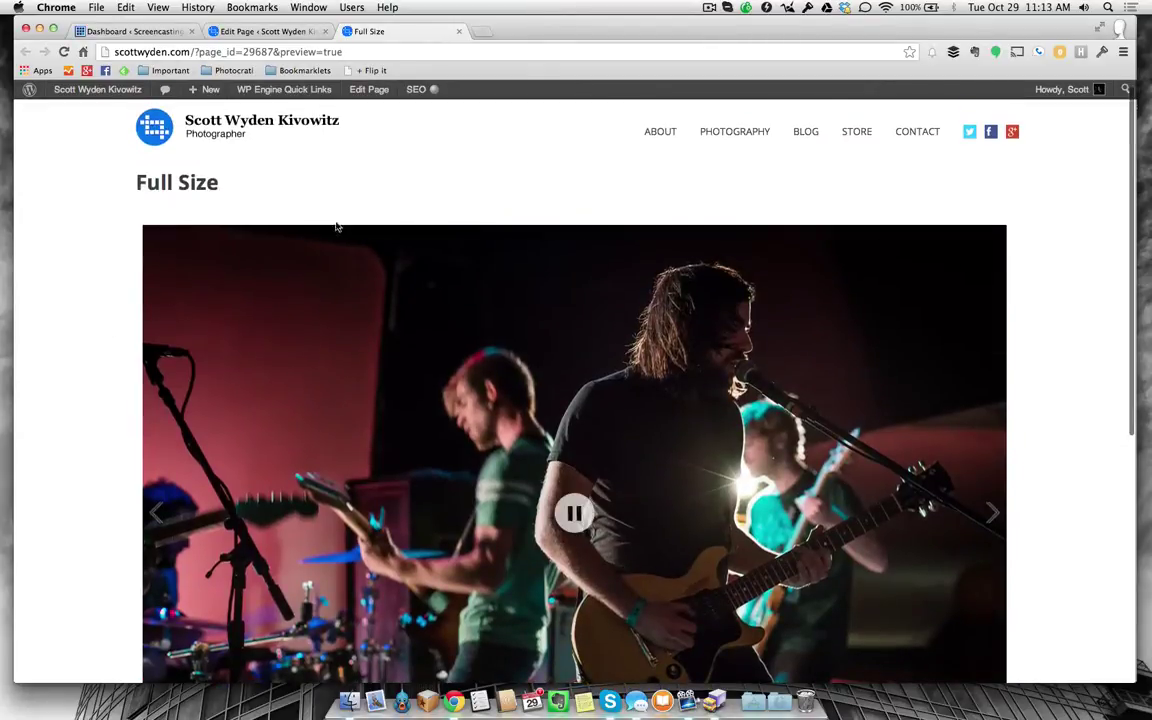
{"action": "scroll", "coordinate": [840, 292], "scroll_direction": "down", "scroll_amount": 5}
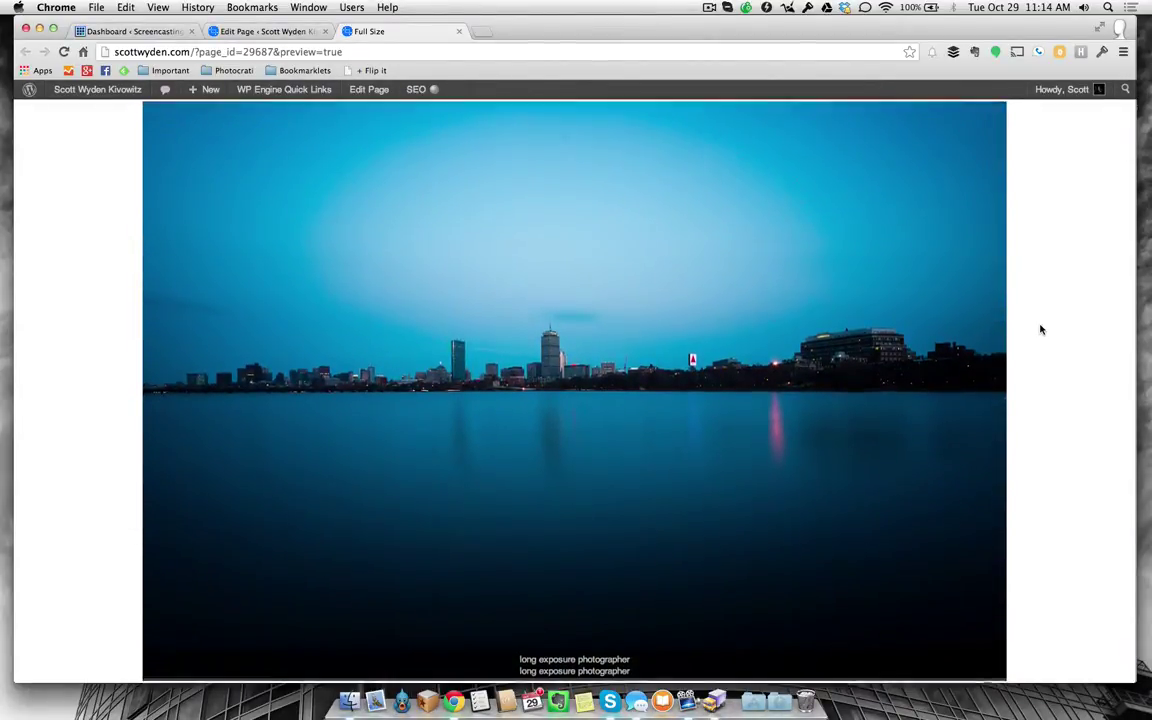
{"action": "scroll", "coordinate": [1040, 329], "scroll_direction": "down", "scroll_amount": 3}
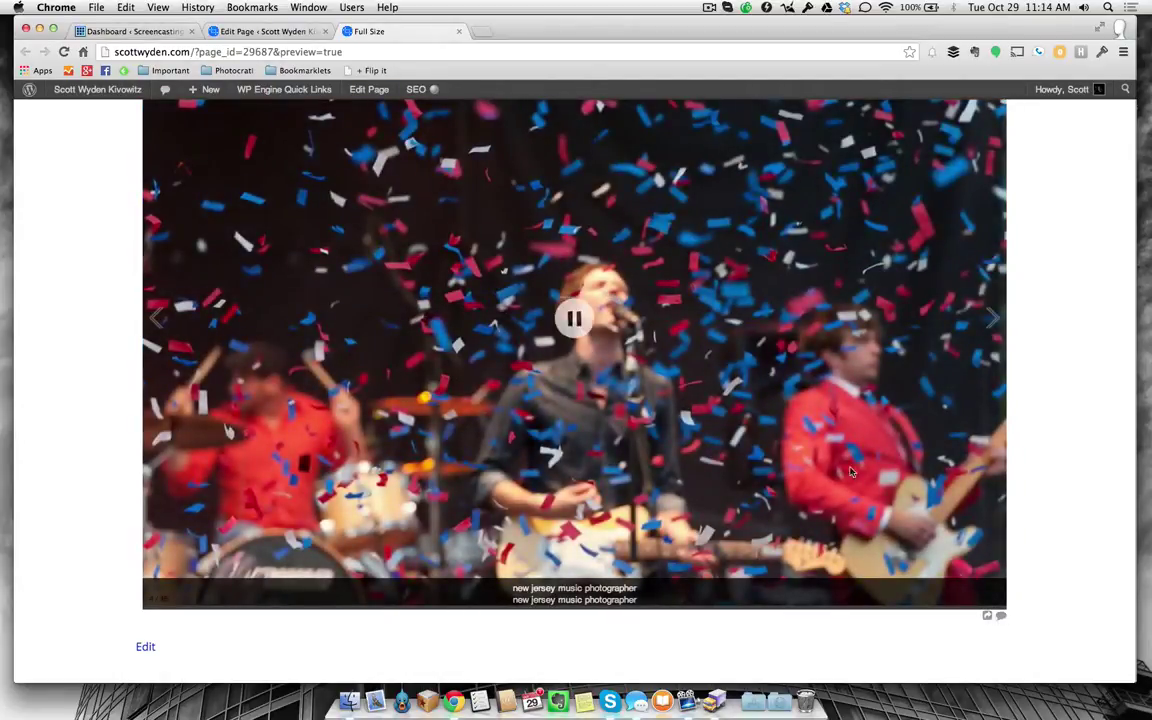
- Open the gallery in the full-screen lightbox and step forward through several photos
{"action": "left_click", "coordinate": [1002, 616]}
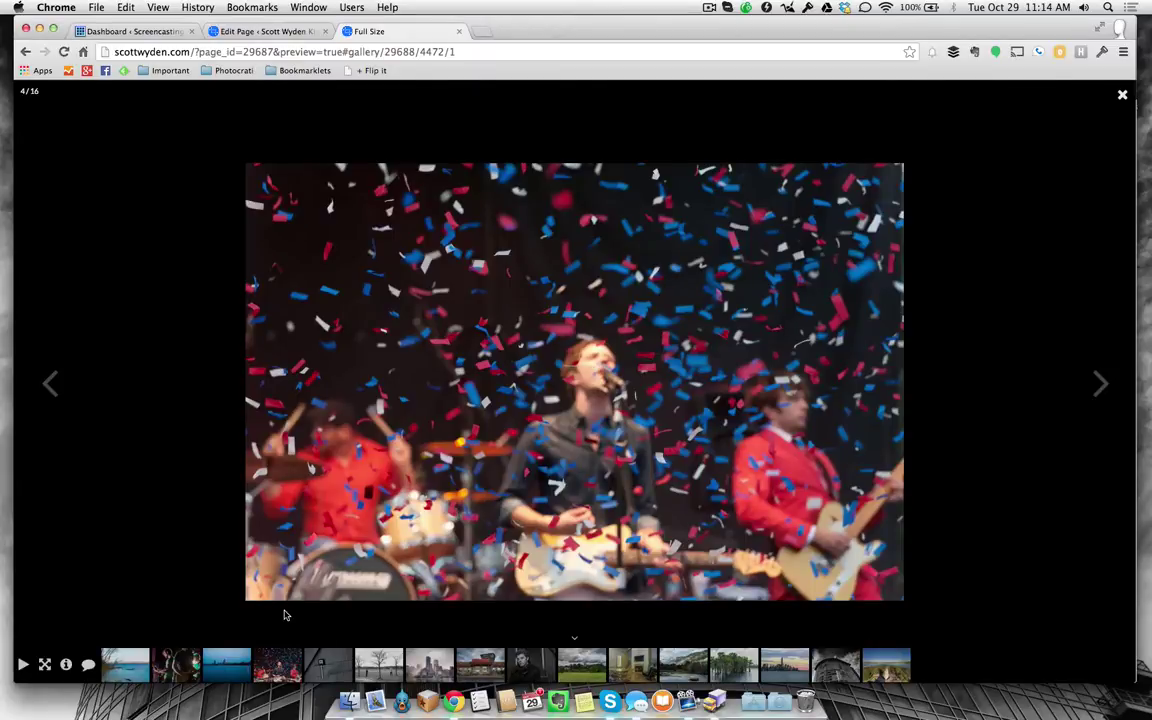
{"action": "left_click", "coordinate": [486, 664]}
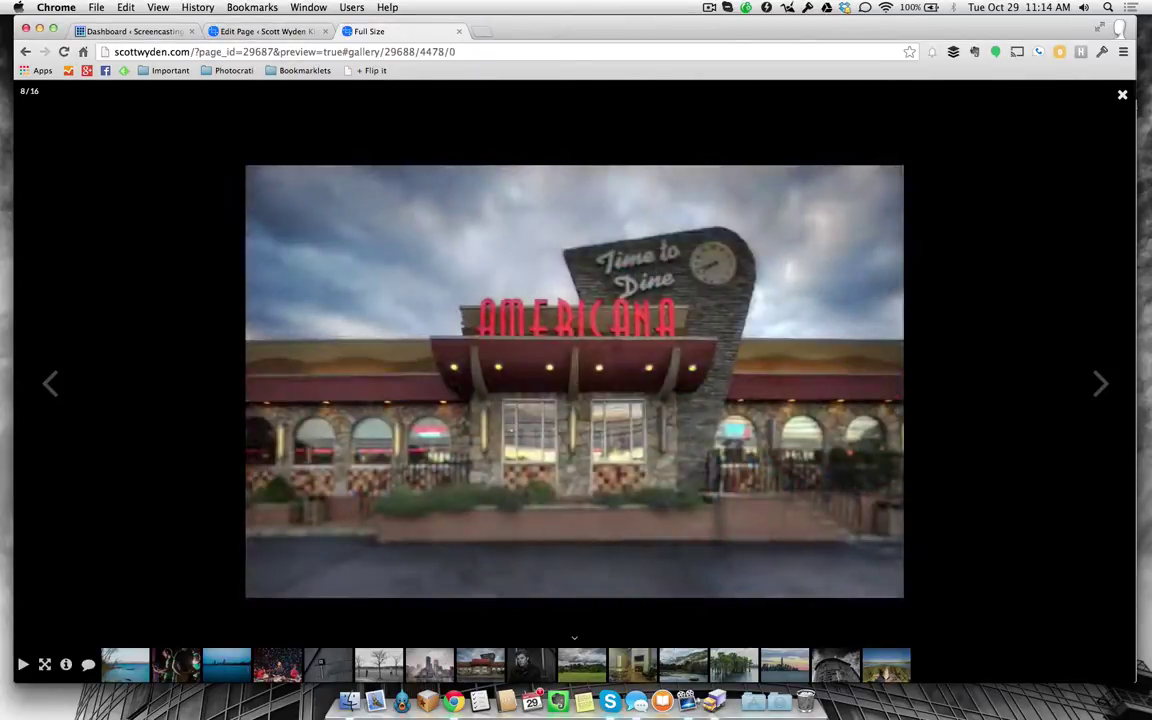
{"action": "left_click", "coordinate": [531, 664]}
{"action": "key", "text": "Right"}
{"action": "key", "text": "Right"}
{"action": "key", "text": "Right"}
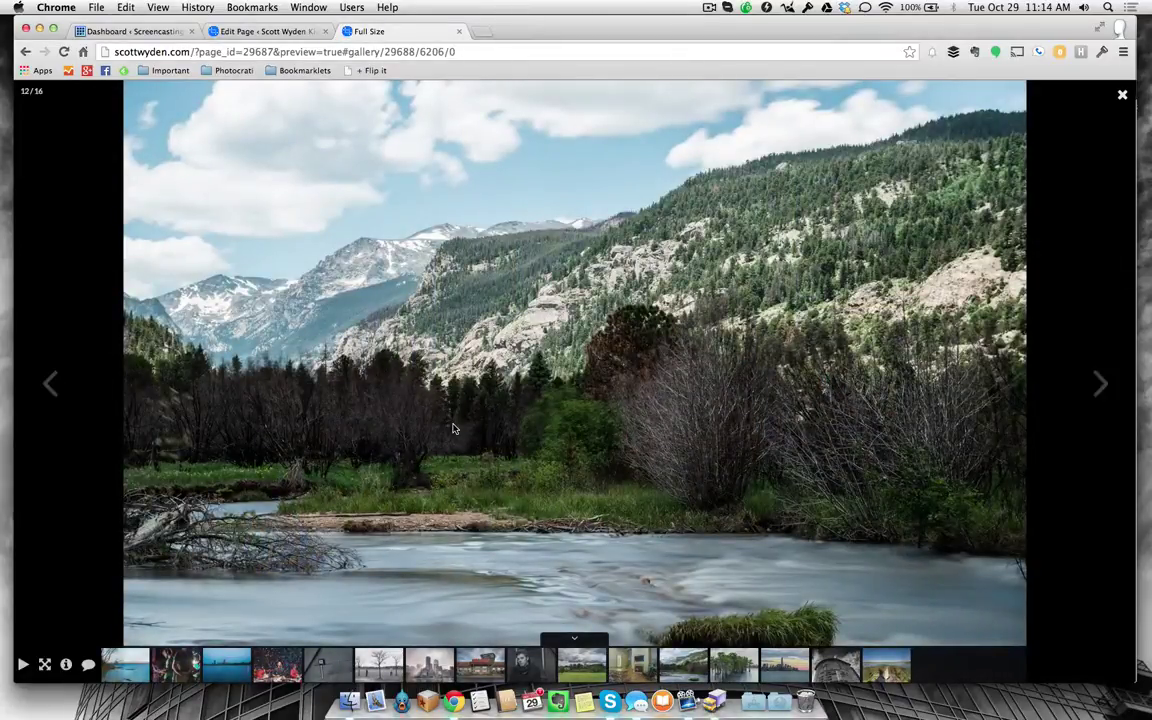
{"action": "key", "text": "Right"}
{"action": "key", "text": "Right"}
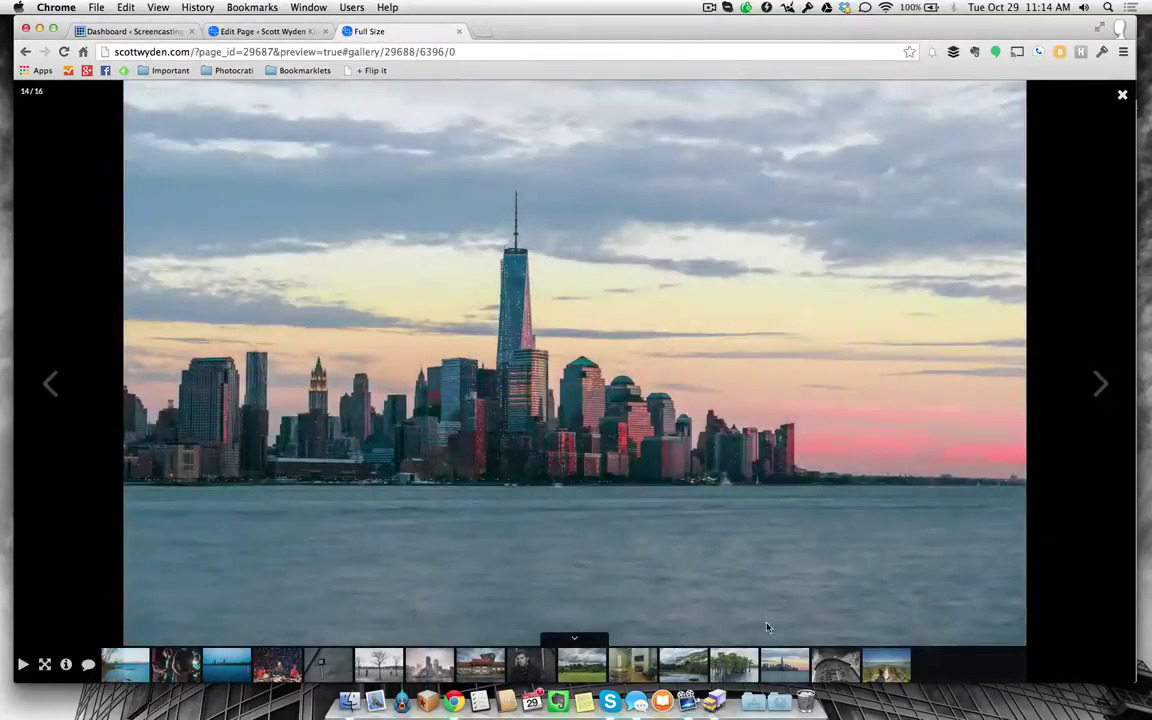
{"action": "left_click", "coordinate": [852, 670]}
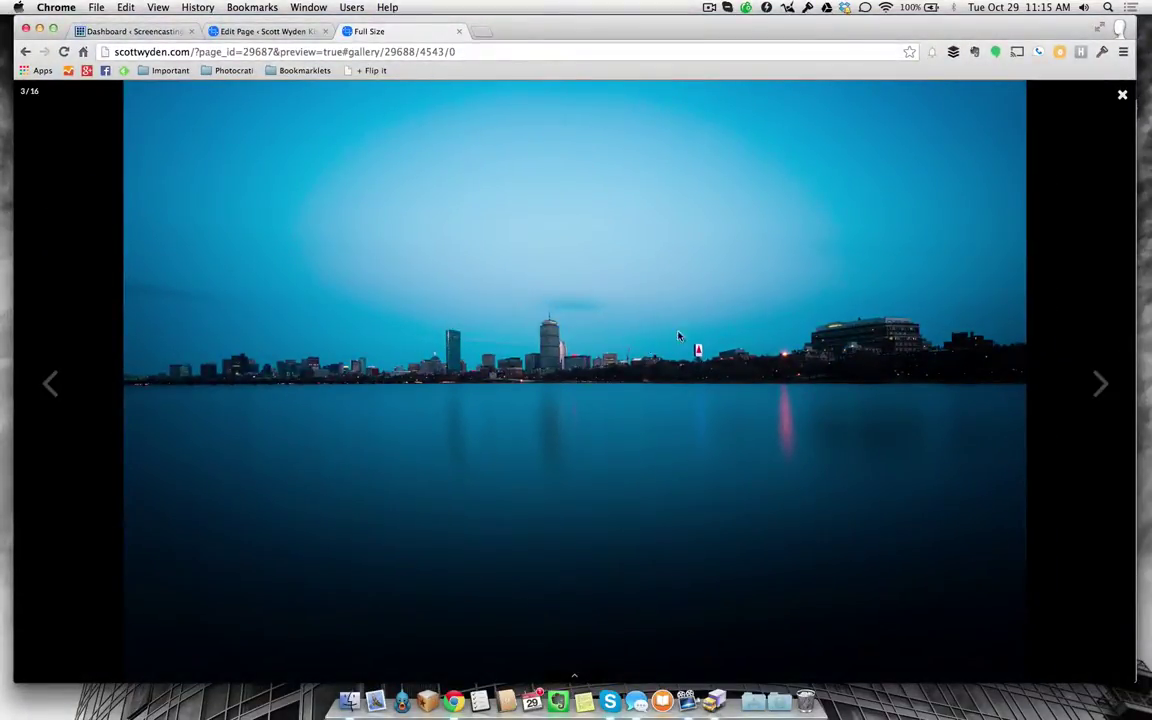
- Close the full-screen photo viewer with Escape
{"action": "key", "text": "Escape"}
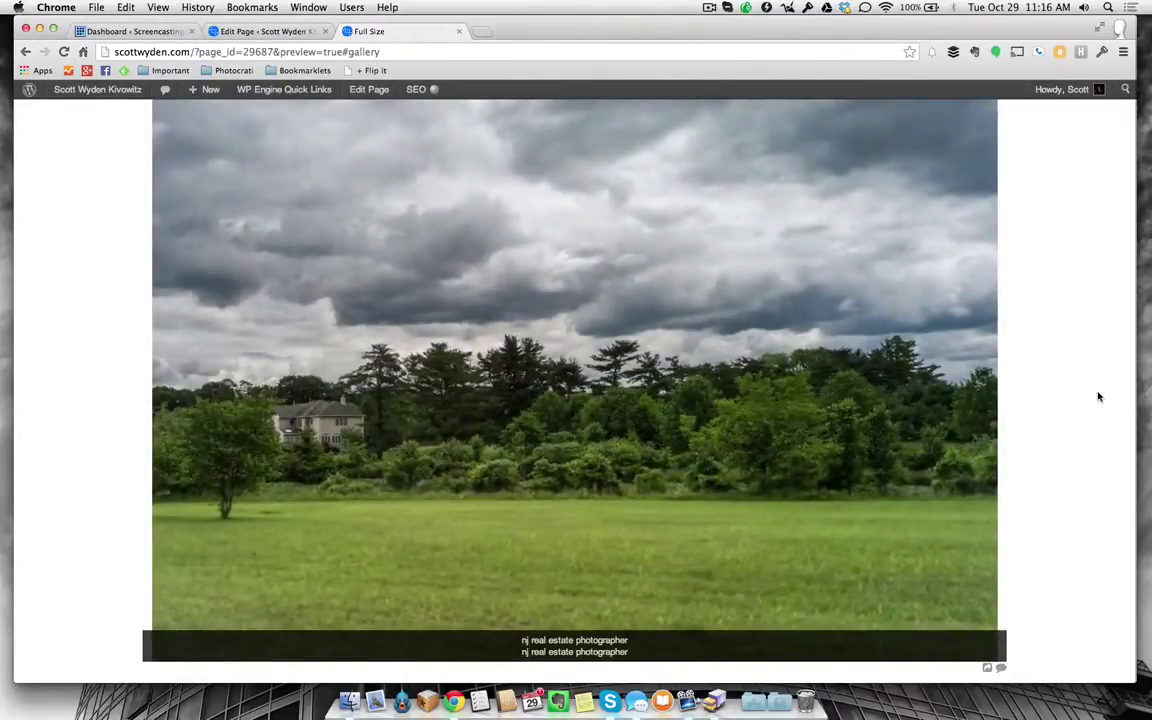
- Advance the page slideshow to the fireplace interior photo
{"action": "scroll", "coordinate": [1085, 445], "scroll_direction": "down", "scroll_amount": 2}
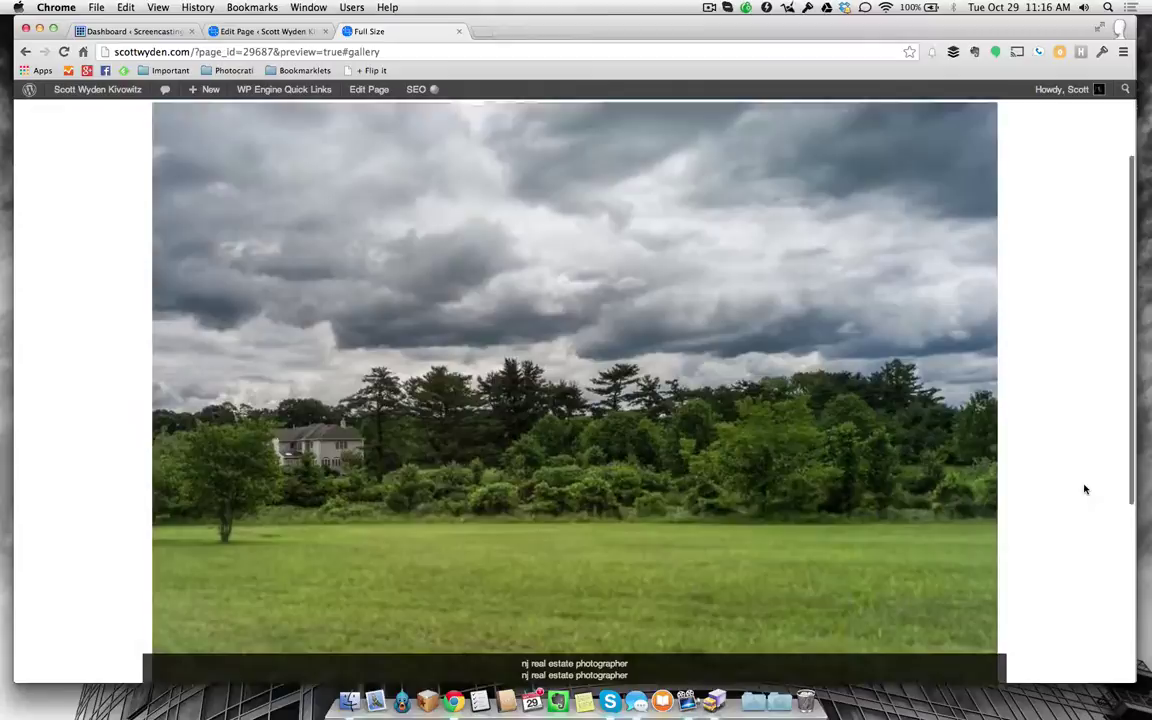
{"action": "scroll", "coordinate": [1085, 489], "scroll_direction": "down", "scroll_amount": 1}
{"action": "left_click", "coordinate": [985, 658]}
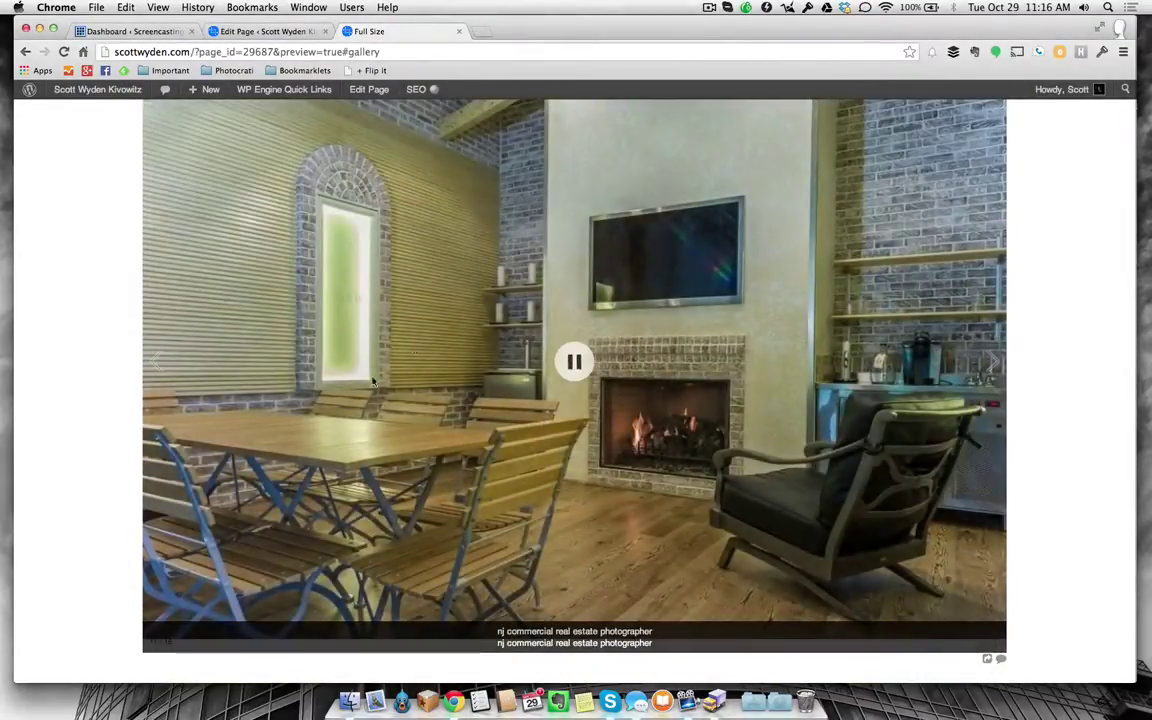
- Change the inserted gallery to NextGEN Pro Film, keep Display Triggers at Always, and save
{"action": "left_click", "coordinate": [215, 31]}
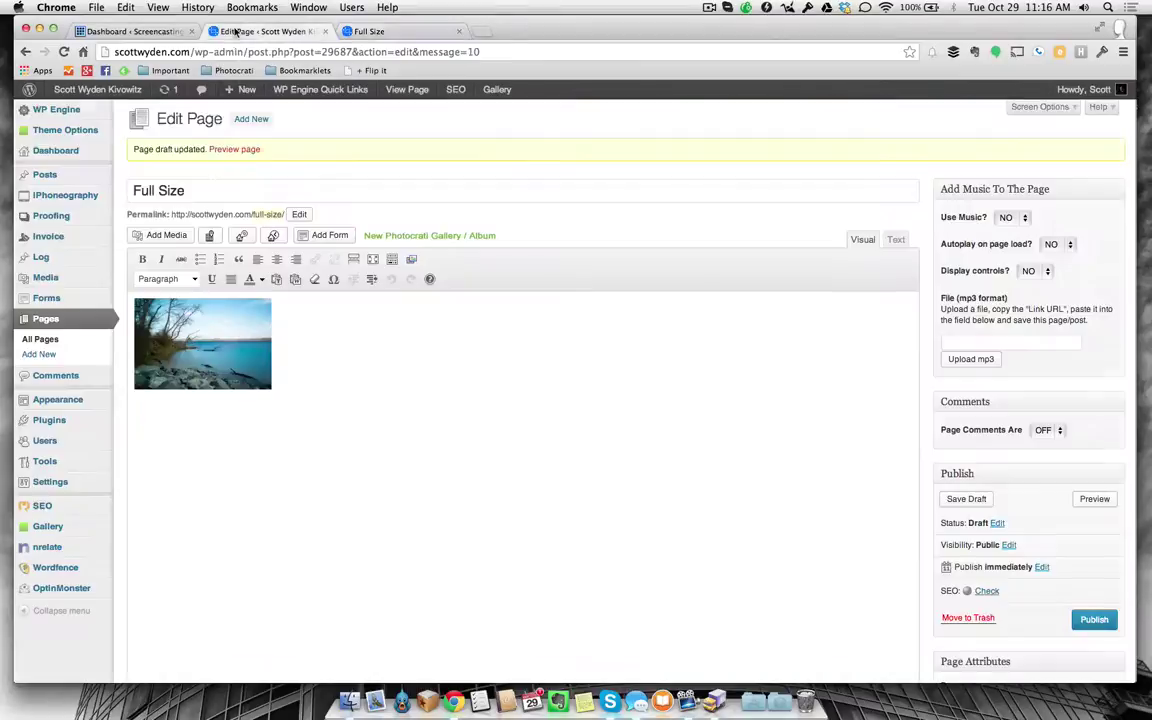
{"action": "left_click", "coordinate": [195, 335]}
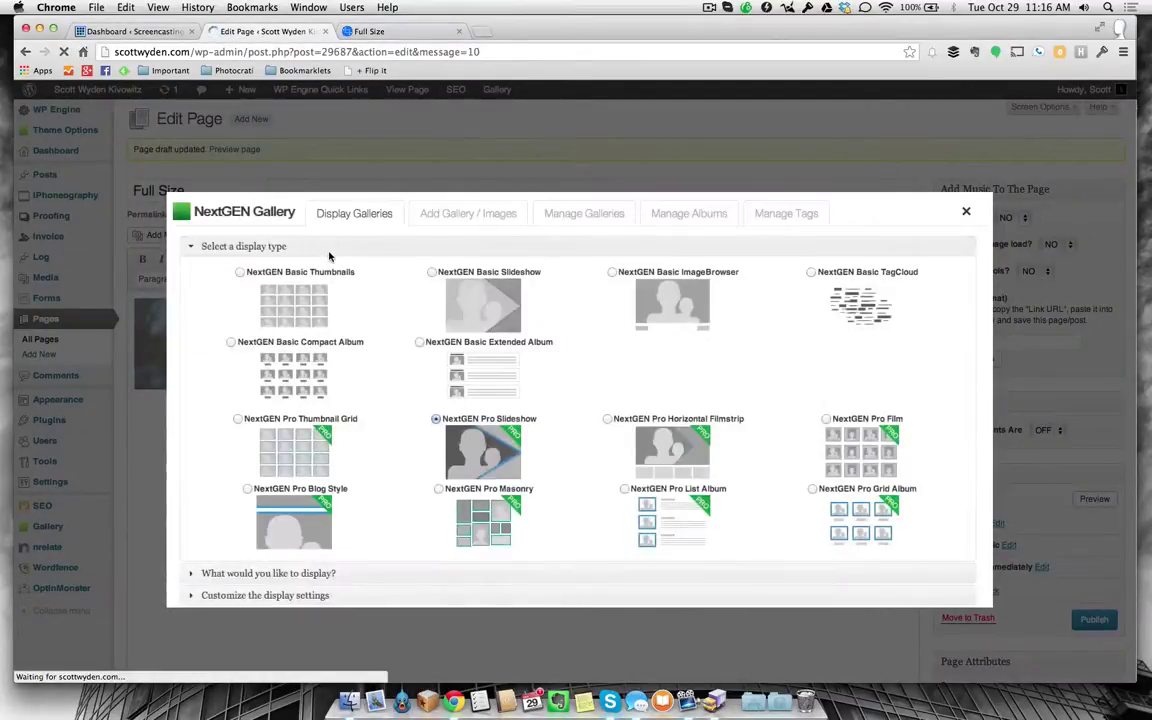
{"action": "left_click", "coordinate": [825, 419]}
{"action": "left_click", "coordinate": [498, 584]}
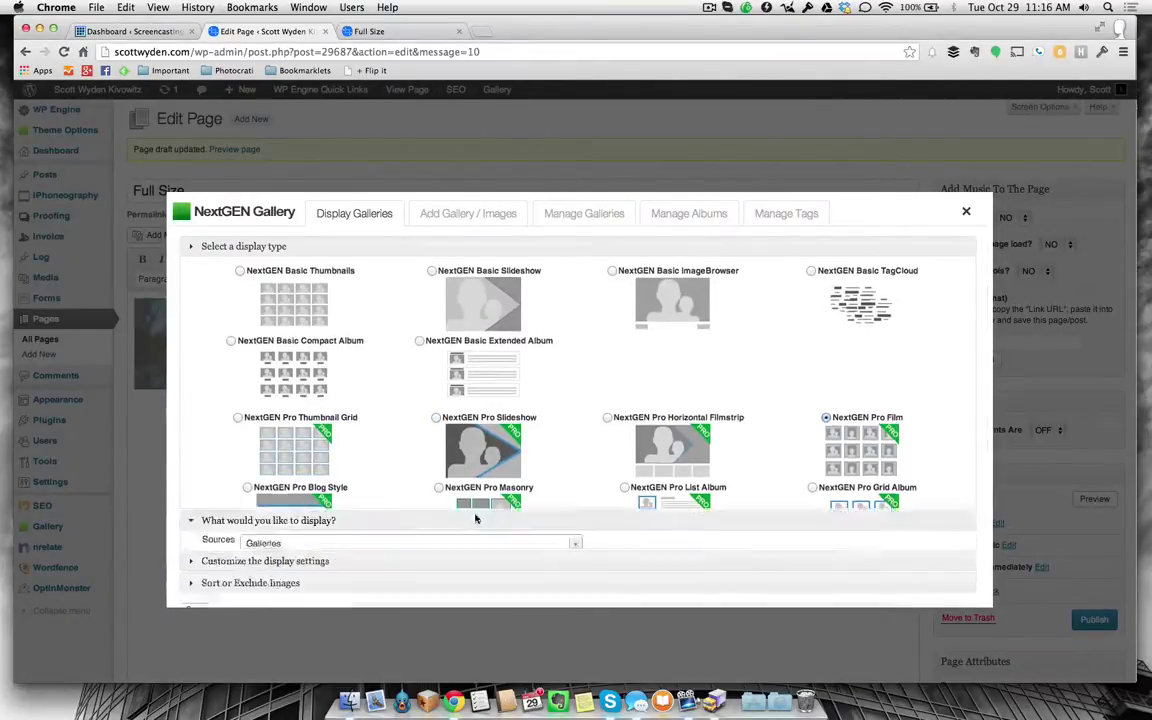
{"action": "left_click", "coordinate": [300, 394]}
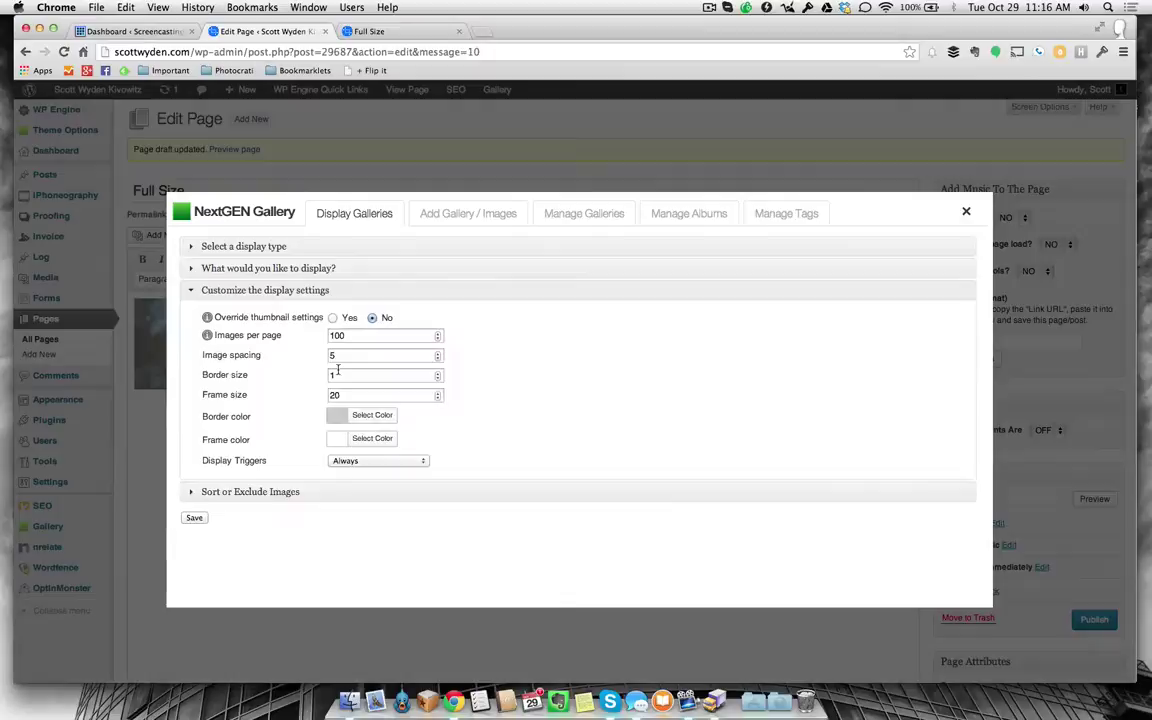
{"action": "left_click", "coordinate": [360, 460]}
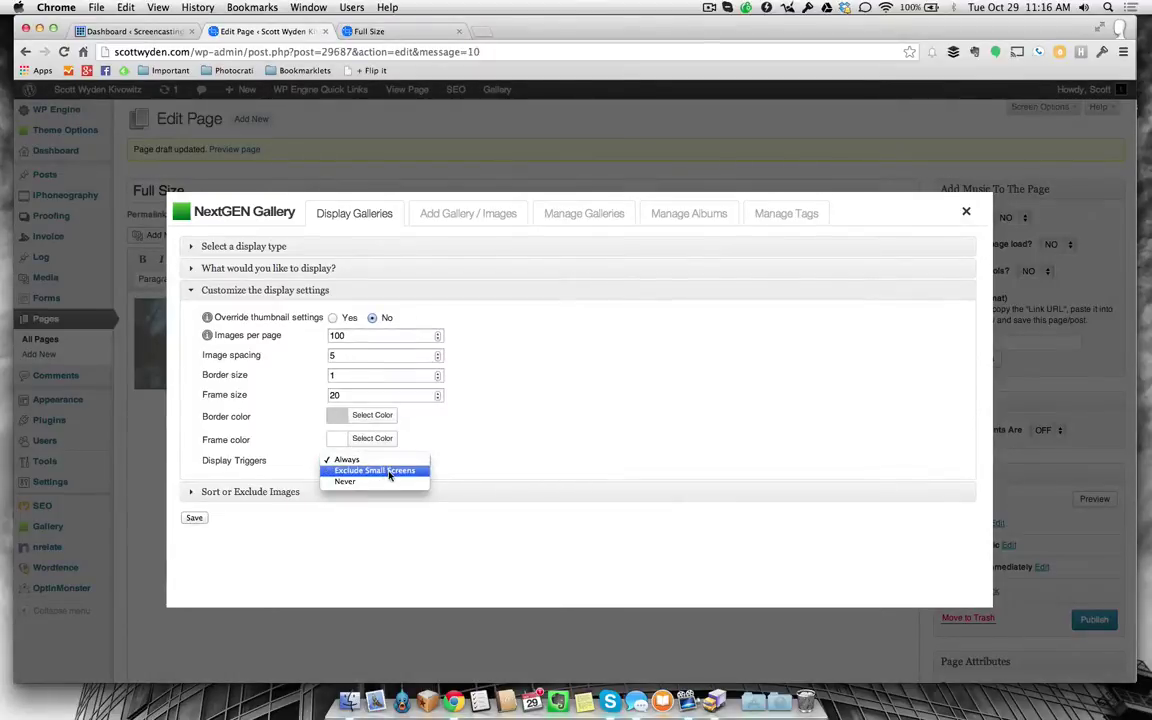
{"action": "left_click", "coordinate": [245, 433]}
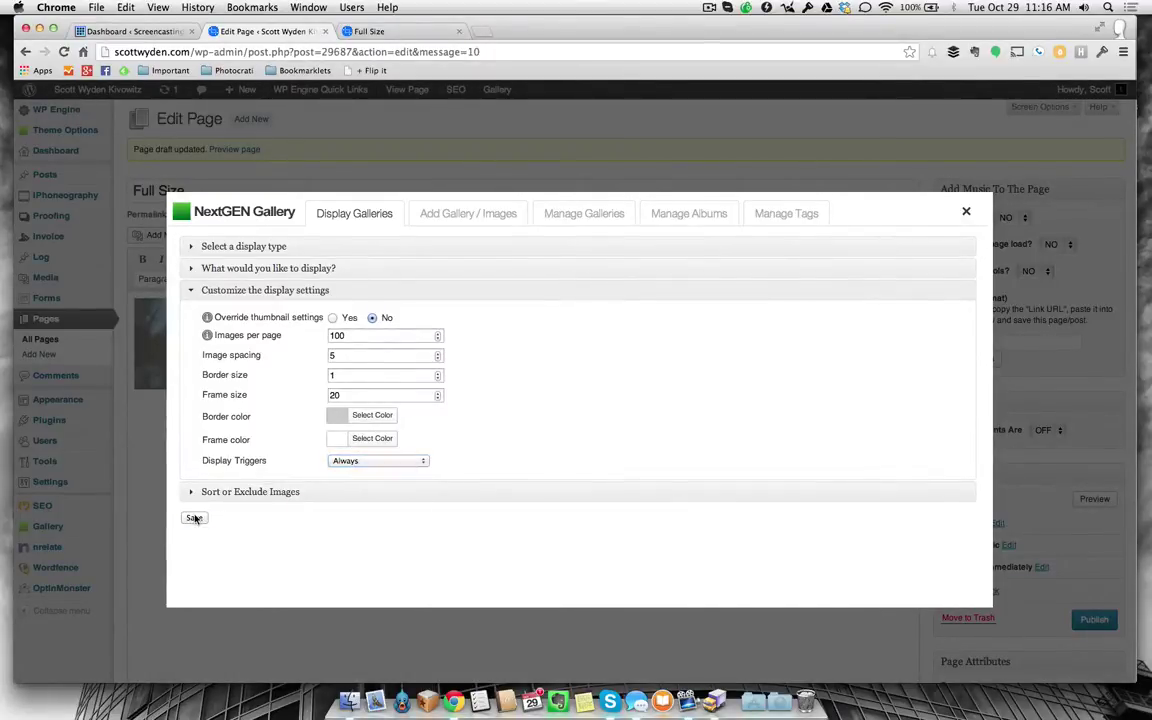
{"action": "left_click", "coordinate": [997, 497]}
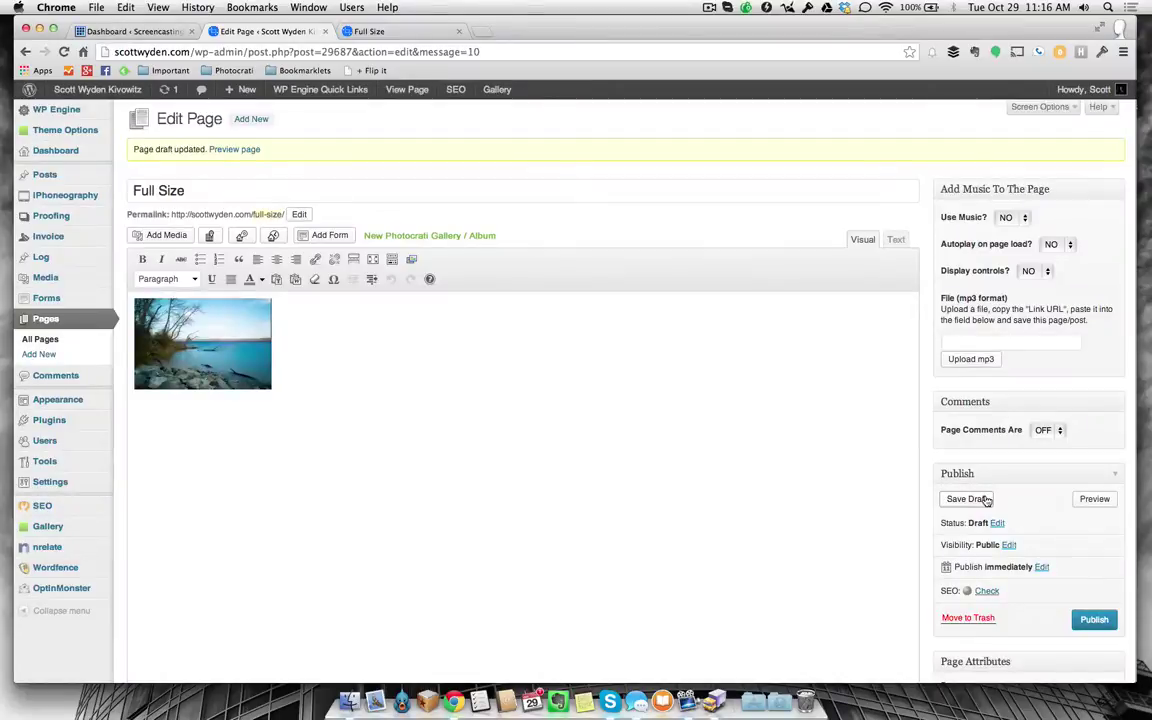
- Save the draft and reload the Full Size preview without the #gallery anchor
{"action": "left_click", "coordinate": [975, 498]}
{"action": "left_click", "coordinate": [369, 31]}
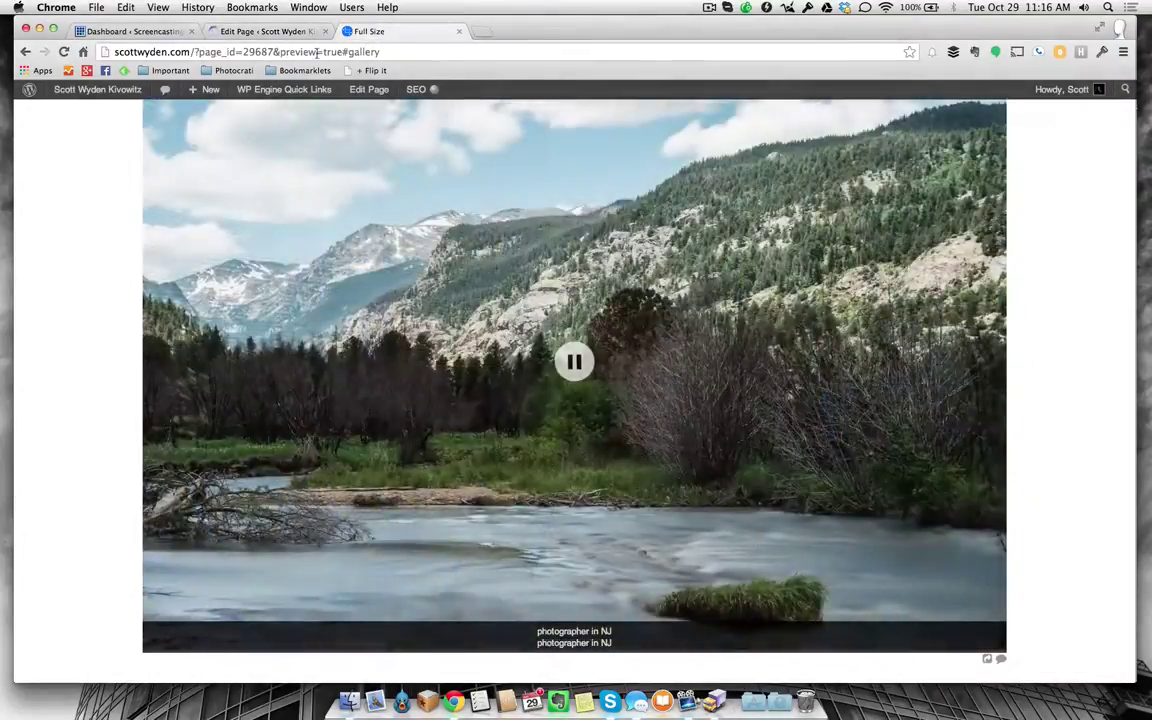
{"action": "left_click_drag", "start_coordinate": [381, 52], "coordinate": [340, 52]}
{"action": "key", "text": "BackSpace"}
{"action": "key", "text": "Return"}
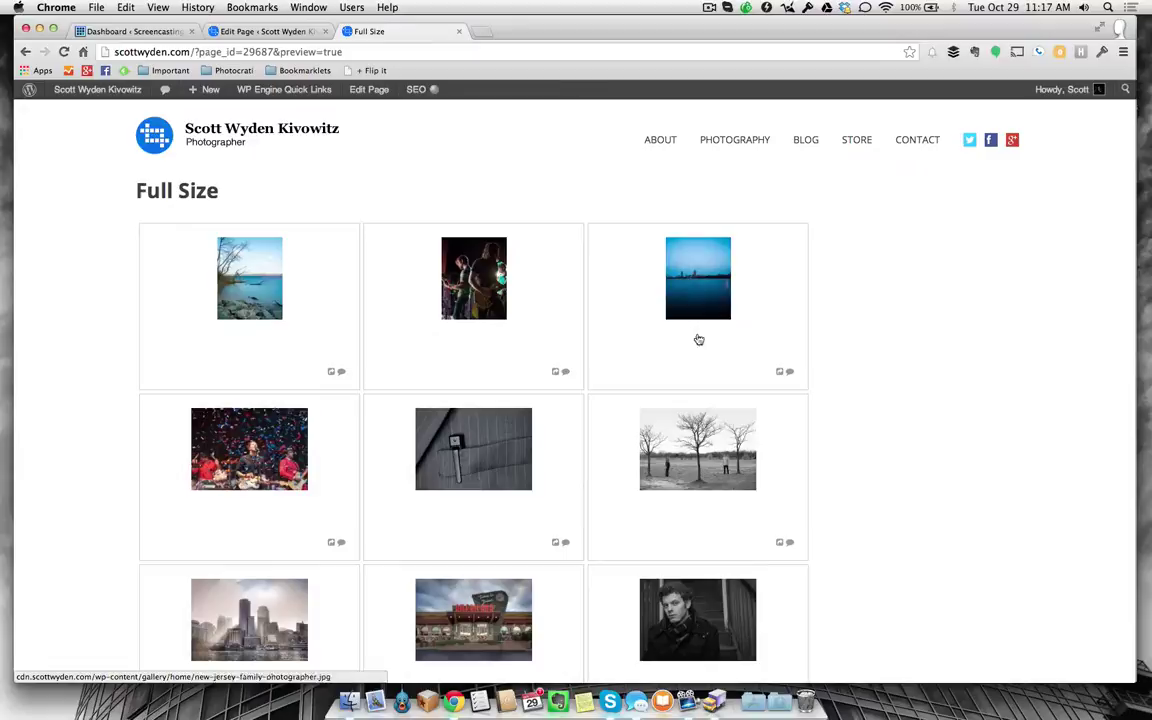
- View the Pro Film thumbnail grid and close the opened photo viewer
{"action": "scroll", "coordinate": [760, 346], "scroll_direction": "down", "scroll_amount": 1}
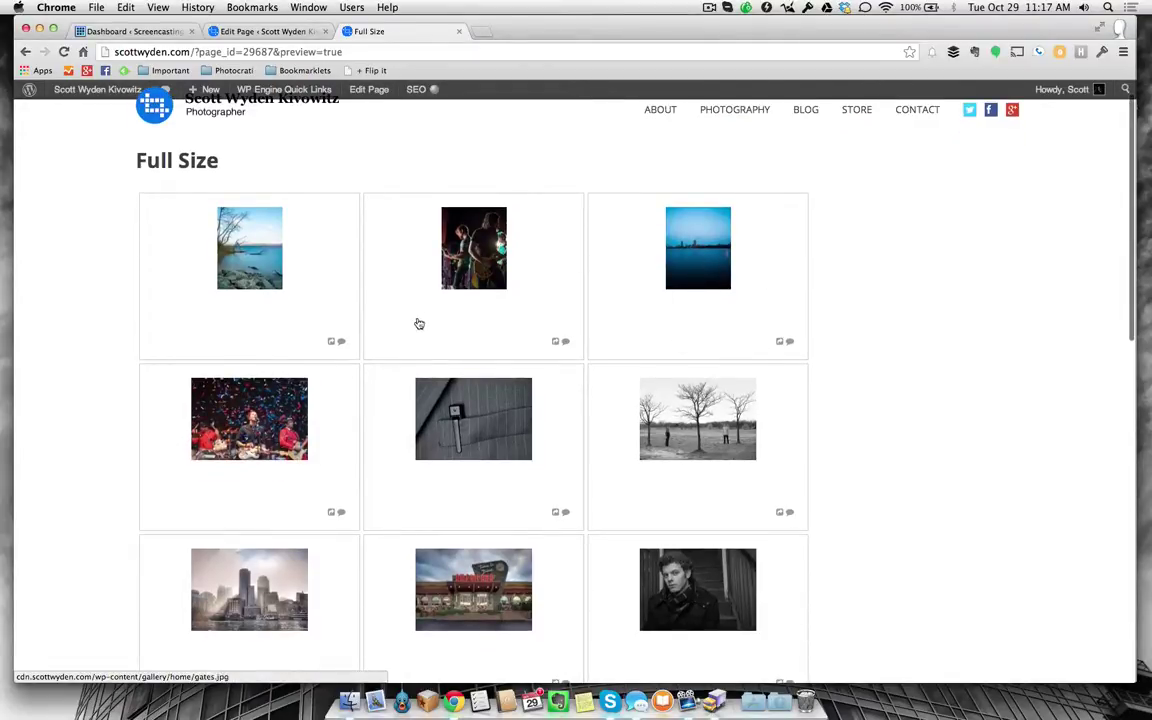
{"action": "scroll", "coordinate": [283, 442], "scroll_direction": "down", "scroll_amount": 3}
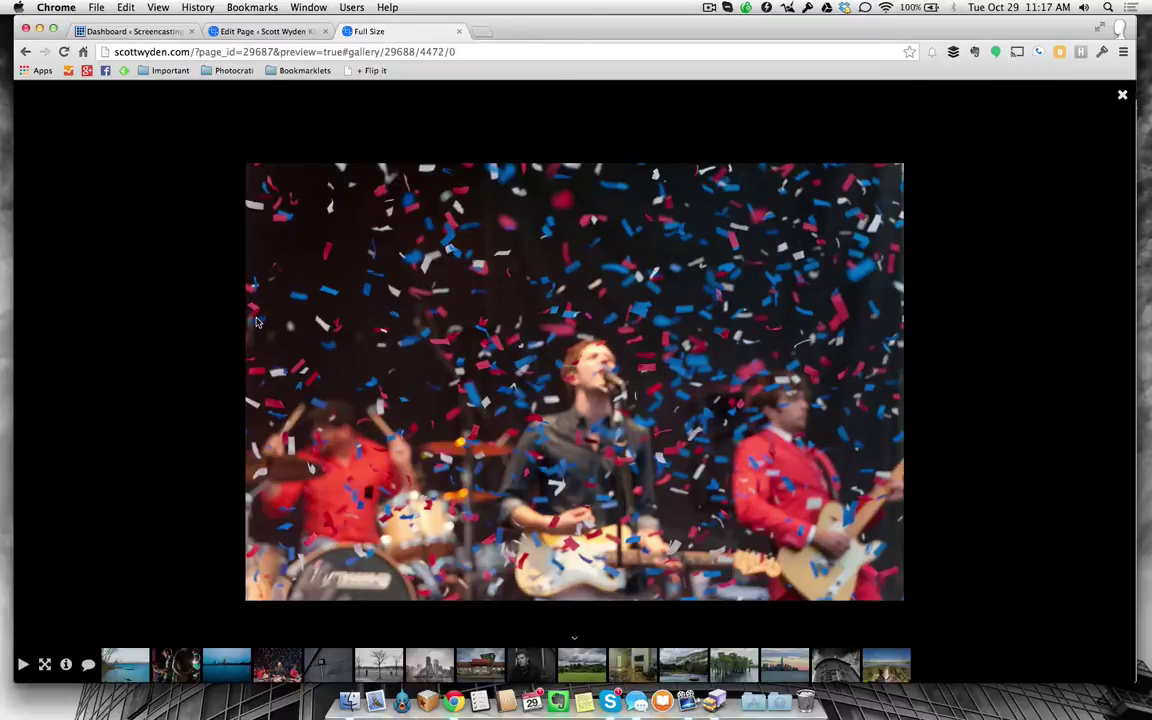
{"action": "left_click", "coordinate": [233, 290]}
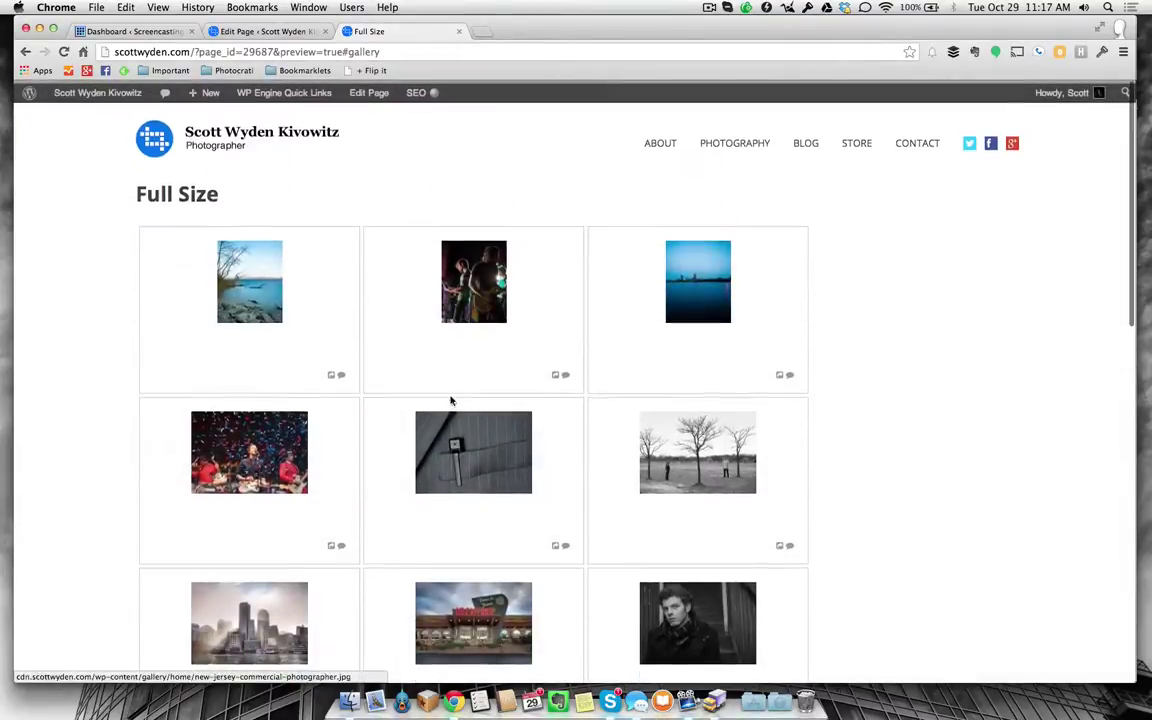